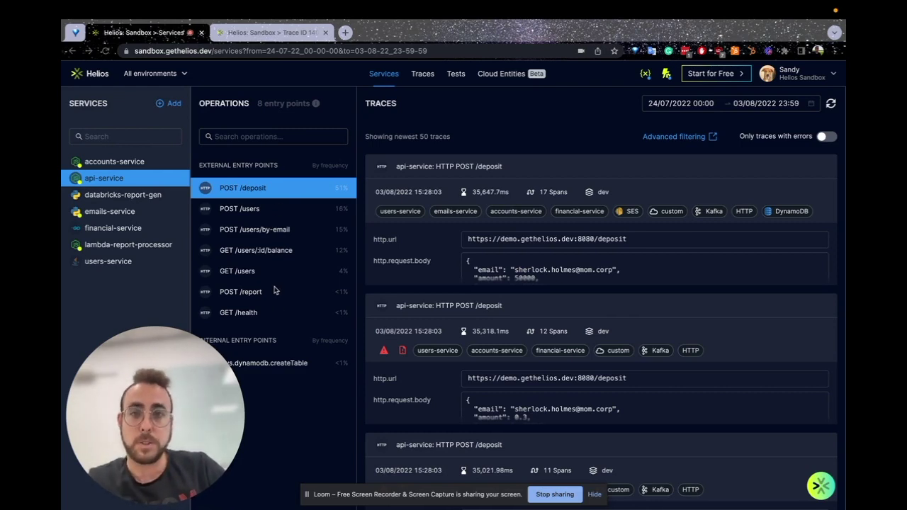
View the emails-service entry points, return to api-service, and look through its POST /deposit traces.
{"action": "left_click", "coordinate": [121, 211]}
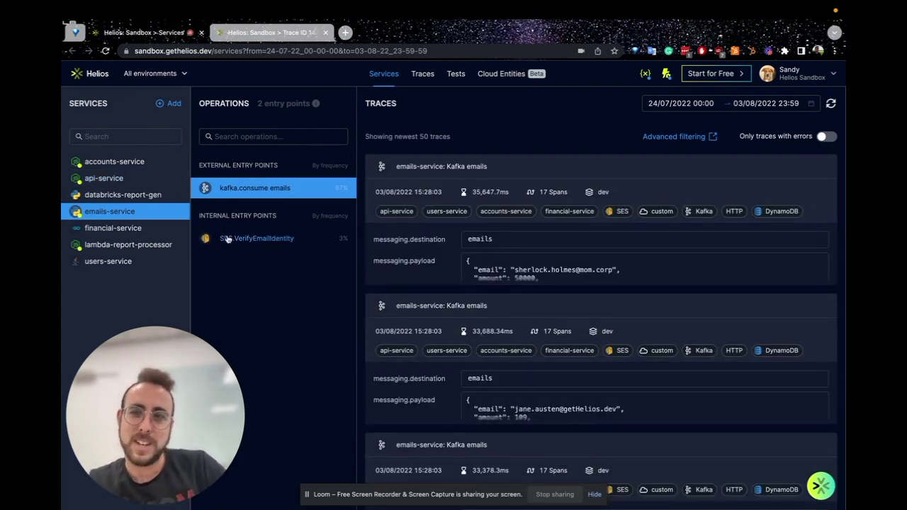
{"action": "left_click", "coordinate": [103, 178]}
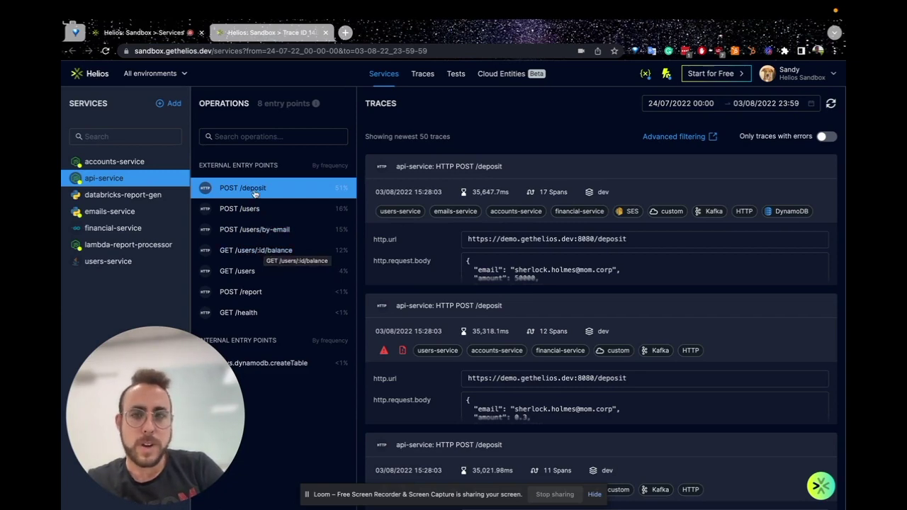
{"action": "scroll", "coordinate": [524, 245], "scroll_direction": "down", "scroll_amount": 3}
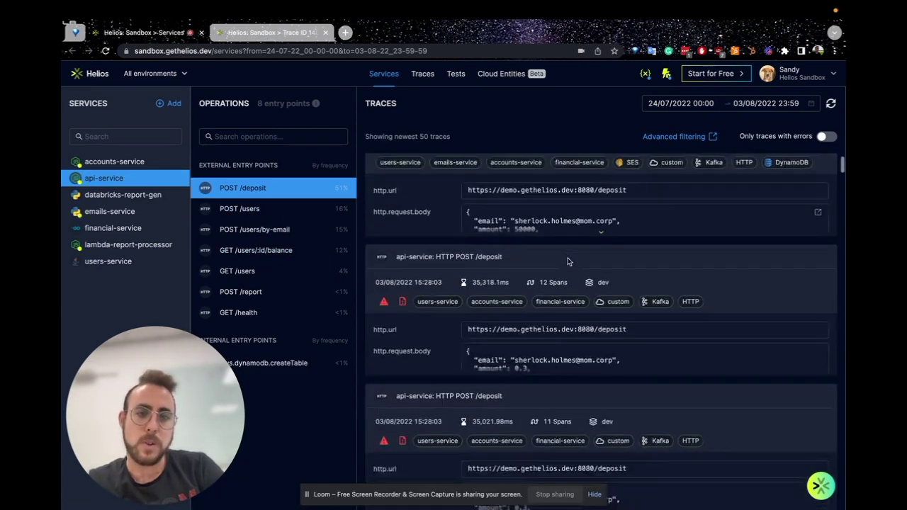
{"action": "scroll", "coordinate": [568, 262], "scroll_direction": "up", "scroll_amount": 3}
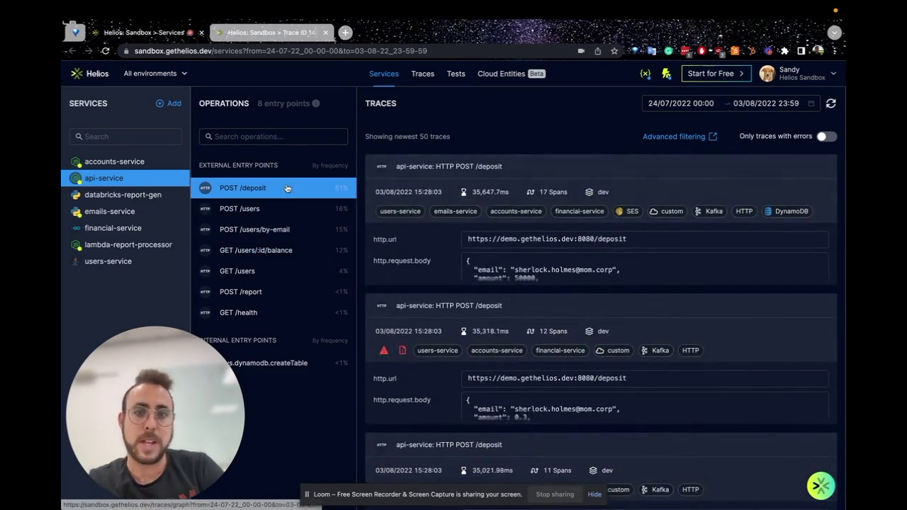
{"action": "scroll", "coordinate": [498, 267], "scroll_direction": "down", "scroll_amount": 1}
{"action": "scroll", "coordinate": [498, 267], "scroll_direction": "up", "scroll_amount": 1}
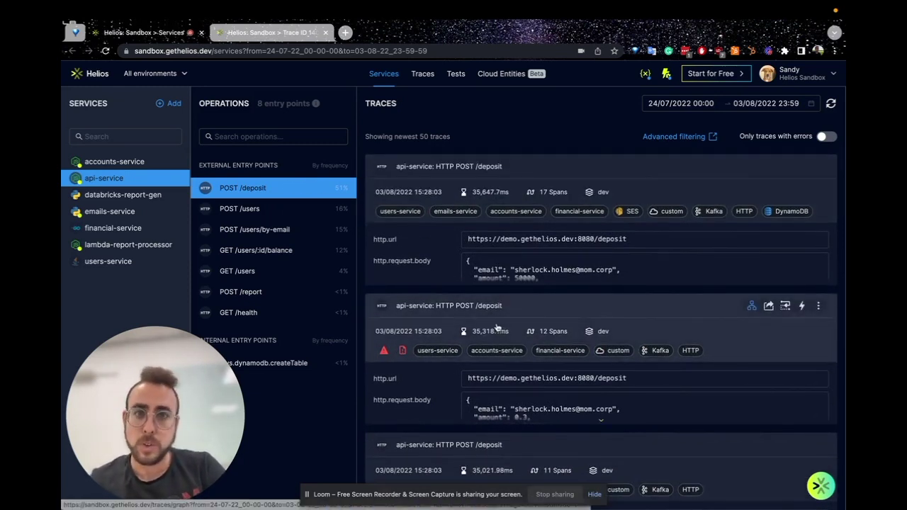
Find the failed 12-span POST /deposit trace, preview its error logs, expand its details and open its visualization.
{"action": "scroll", "coordinate": [497, 323], "scroll_direction": "down", "scroll_amount": 1}
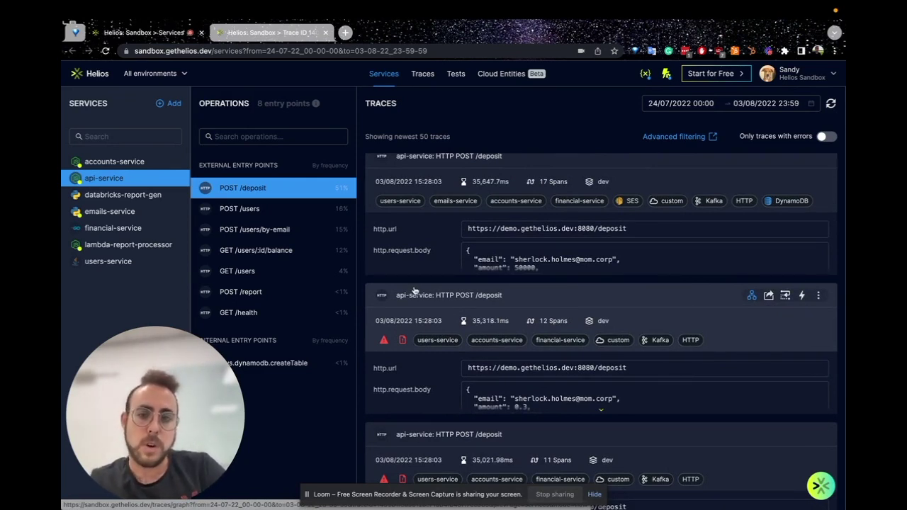
{"action": "scroll", "coordinate": [415, 291], "scroll_direction": "down", "scroll_amount": 5}
{"action": "scroll", "coordinate": [414, 290], "scroll_direction": "down", "scroll_amount": 2}
{"action": "scroll", "coordinate": [412, 287], "scroll_direction": "up", "scroll_amount": 5}
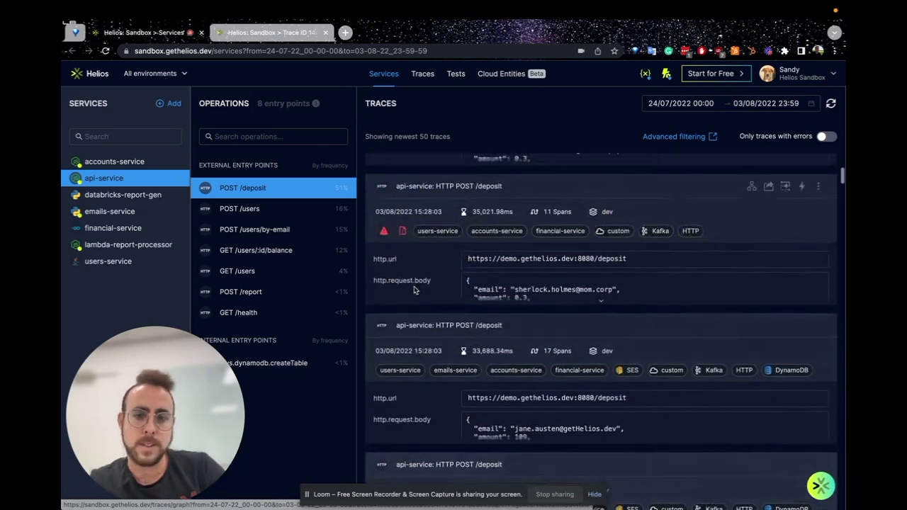
{"action": "scroll", "coordinate": [410, 283], "scroll_direction": "up", "scroll_amount": 1}
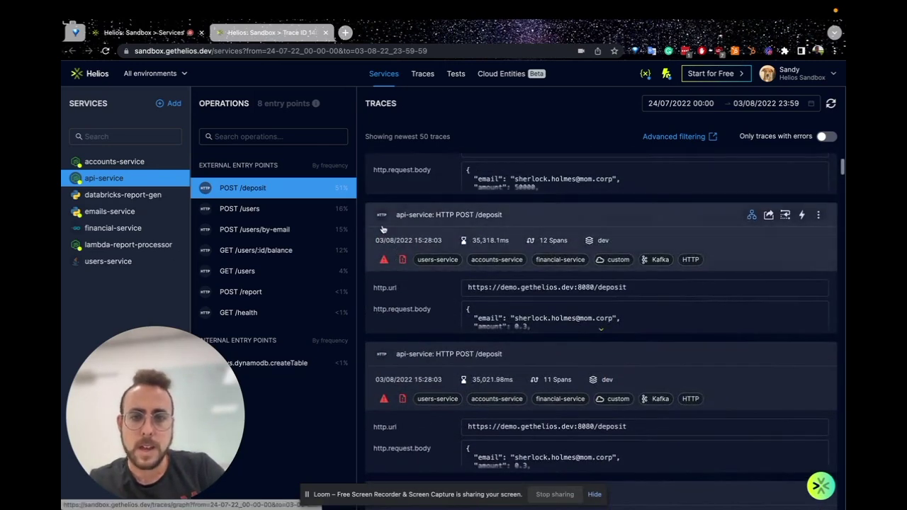
{"action": "mouse_move", "coordinate": [381, 262]}
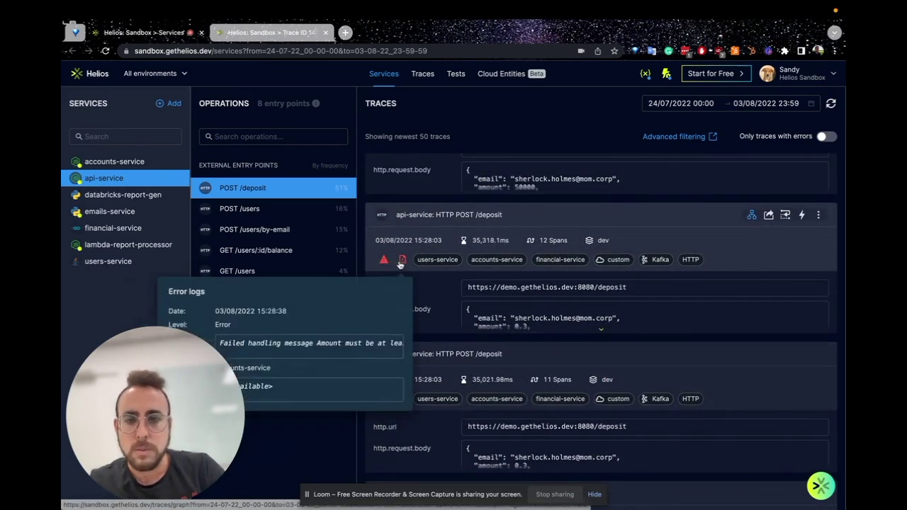
{"action": "left_click", "coordinate": [588, 337]}
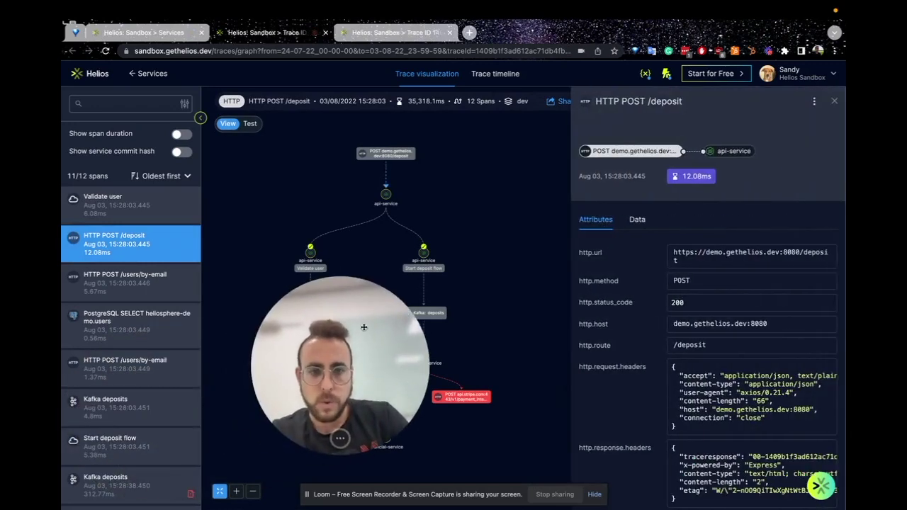
Inspect the attributes and the request body of the initial HTTP POST /deposit span in the failed trace.
{"action": "mouse_move", "coordinate": [363, 326]}
{"action": "left_mouse_down"}
{"action": "mouse_move", "coordinate": [565, 244]}
{"action": "mouse_move", "coordinate": [481, 160]}
{"action": "mouse_move", "coordinate": [201, 217]}
{"action": "mouse_move", "coordinate": [174, 338]}
{"action": "left_mouse_up"}
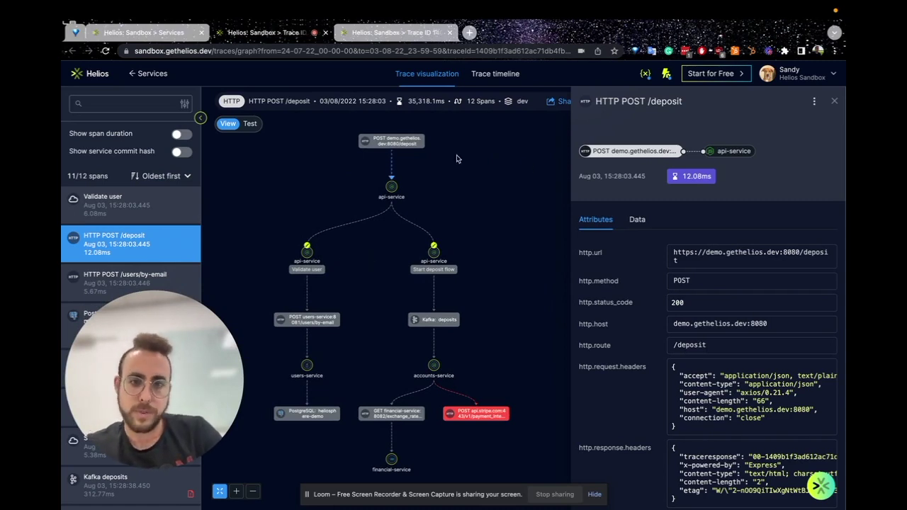
{"action": "scroll", "coordinate": [698, 312], "scroll_direction": "down", "scroll_amount": 1}
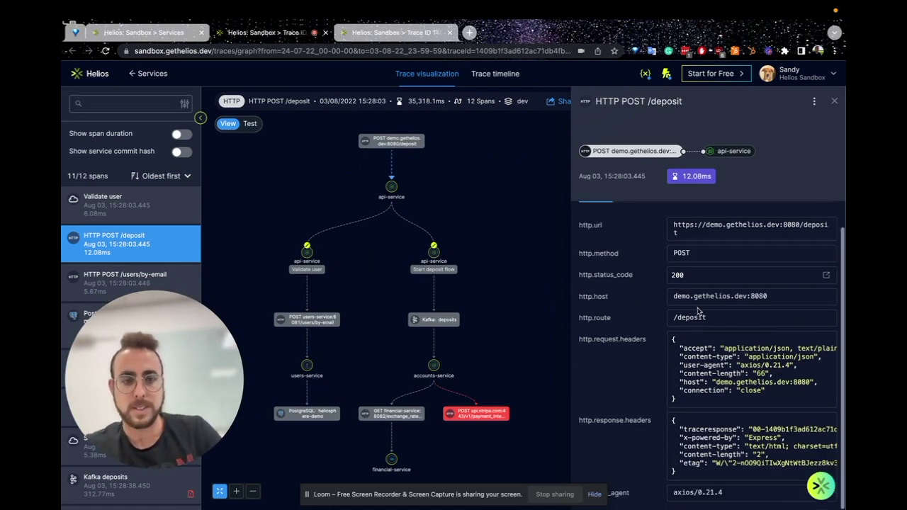
{"action": "scroll", "coordinate": [698, 312], "scroll_direction": "up", "scroll_amount": 1}
{"action": "left_click", "coordinate": [636, 217]}
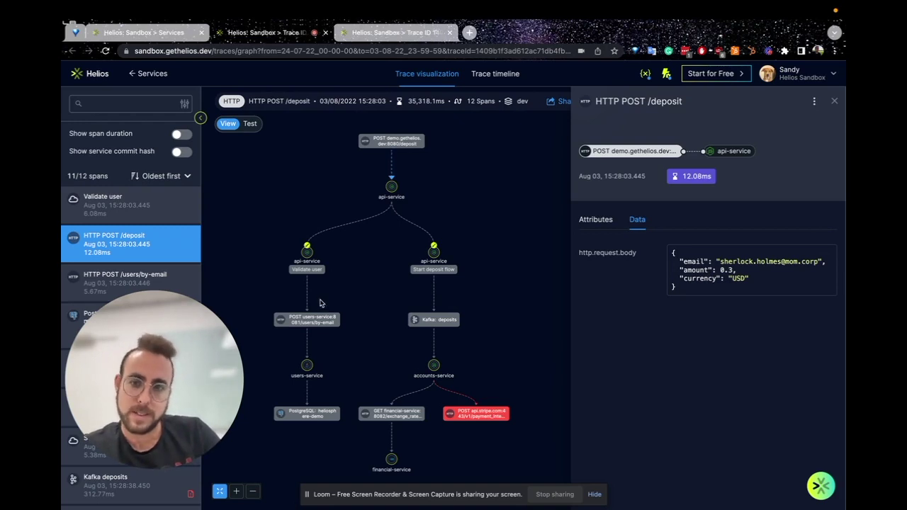
Inspect the attributes of the users-service POST /users/by-email call and of its PostgreSQL SELECT query.
{"action": "left_click", "coordinate": [307, 345]}
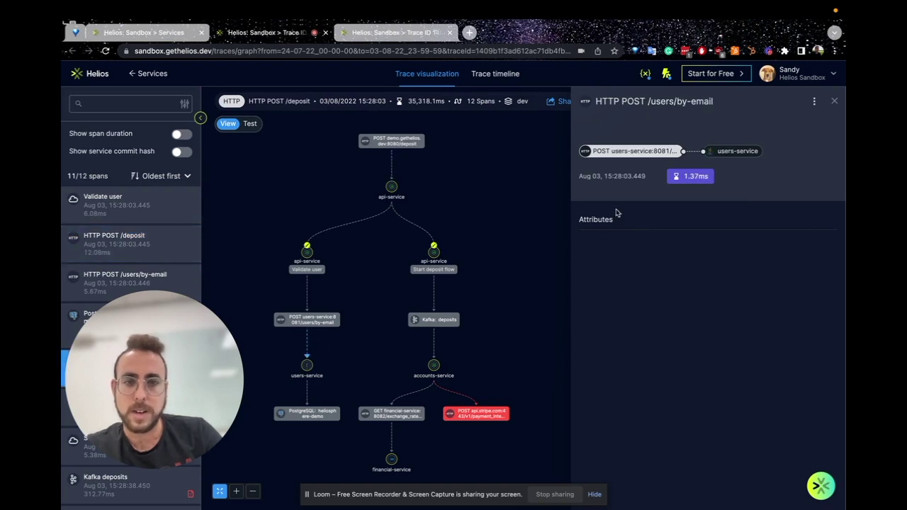
{"action": "left_click", "coordinate": [597, 221]}
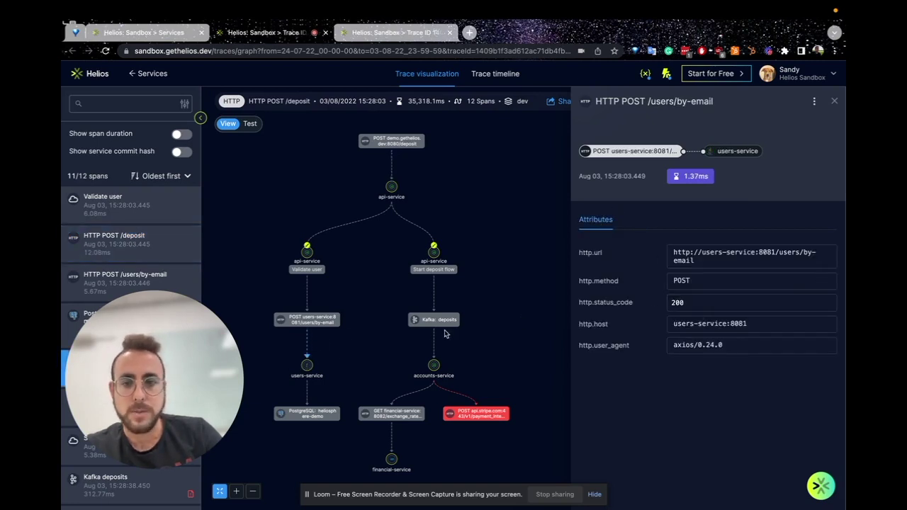
{"action": "left_click", "coordinate": [309, 386]}
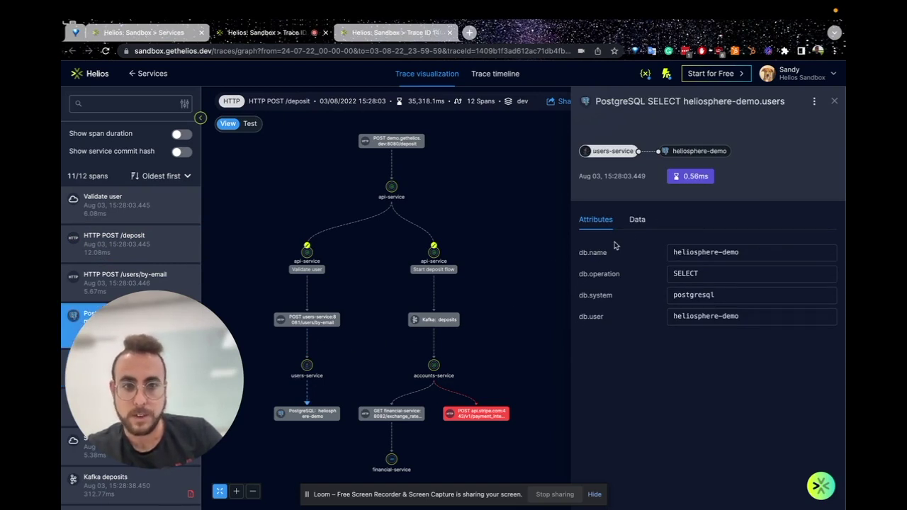
Examine the payload api-service sends to the Kafka deposits topic, and the logs of the accounts-service consumer span.
{"action": "left_click", "coordinate": [434, 298]}
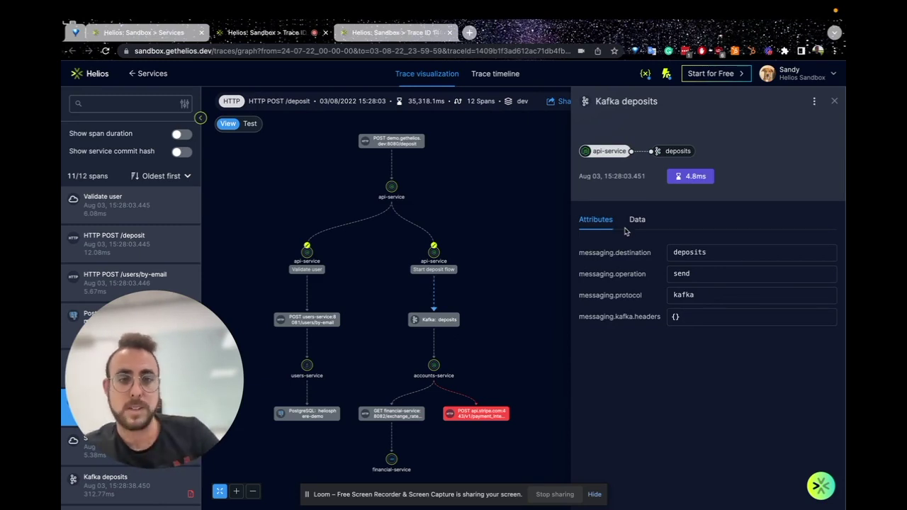
{"action": "left_click", "coordinate": [635, 223]}
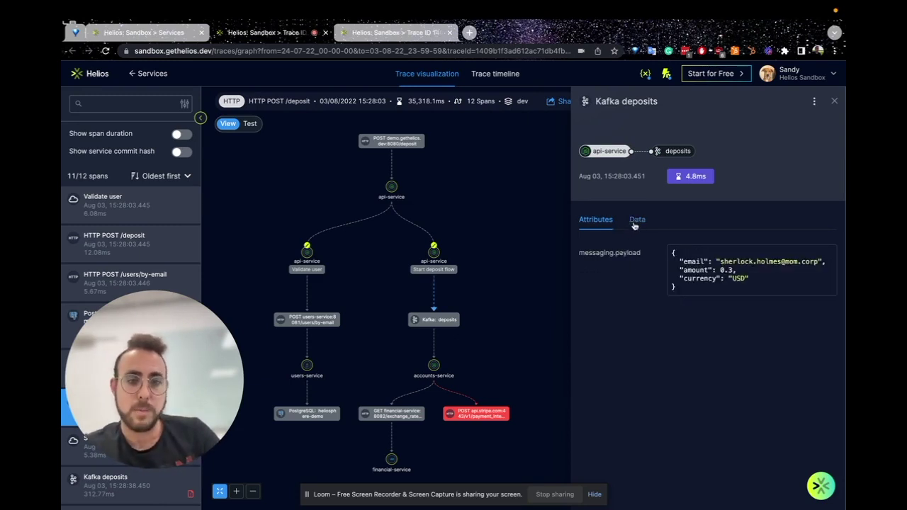
{"action": "left_click", "coordinate": [435, 353]}
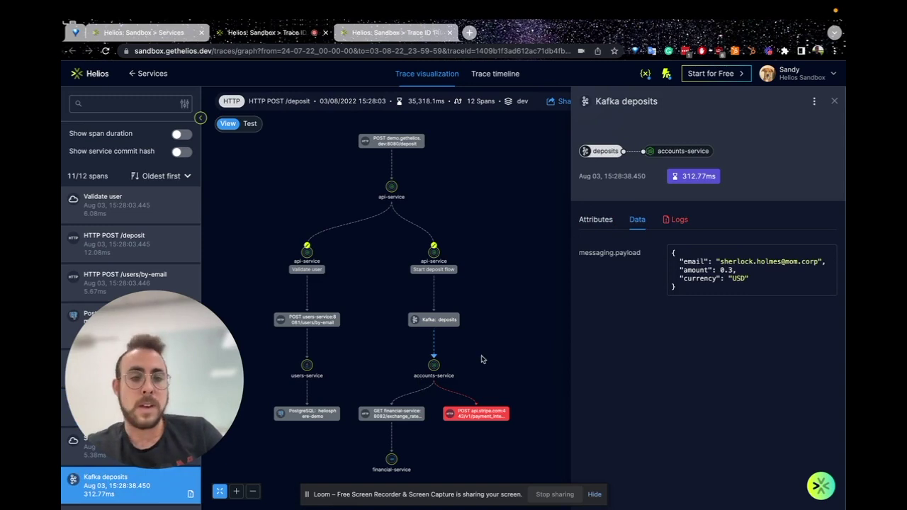
{"action": "left_click", "coordinate": [666, 225]}
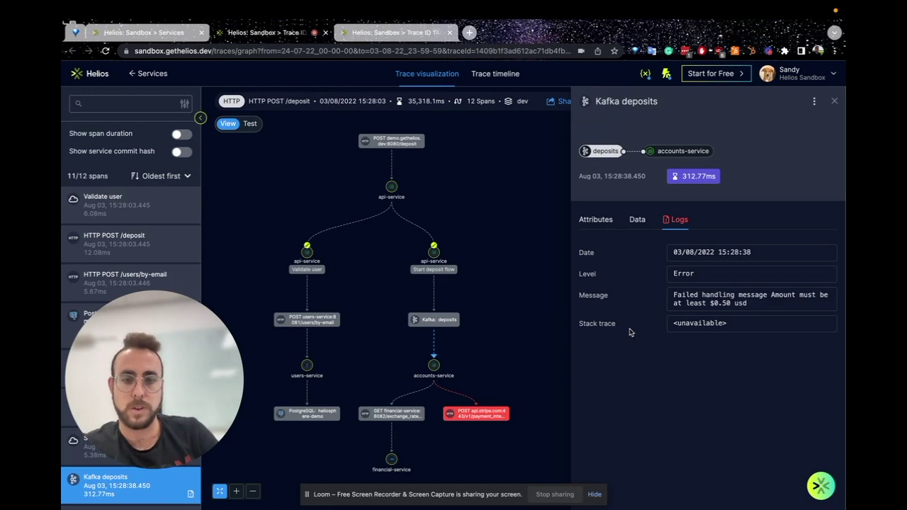
Examine the error details and the request and response data of the failed Stripe call to /v1/payment_intents.
{"action": "left_click", "coordinate": [437, 388]}
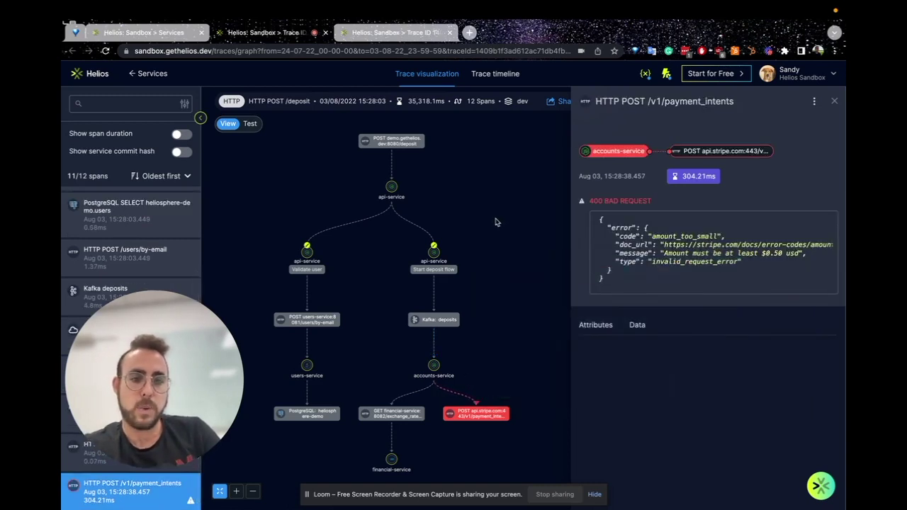
{"action": "left_click_drag", "start_coordinate": [474, 376], "coordinate": [517, 308]}
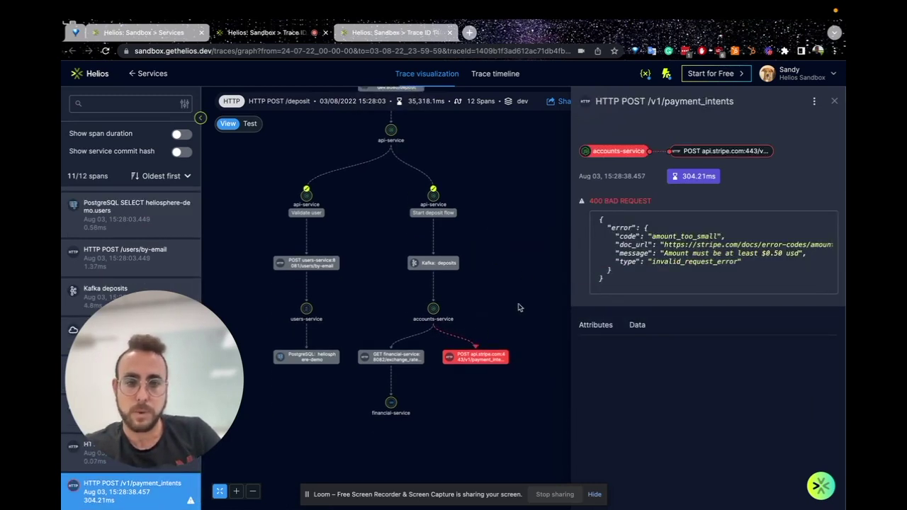
{"action": "left_click", "coordinate": [636, 324]}
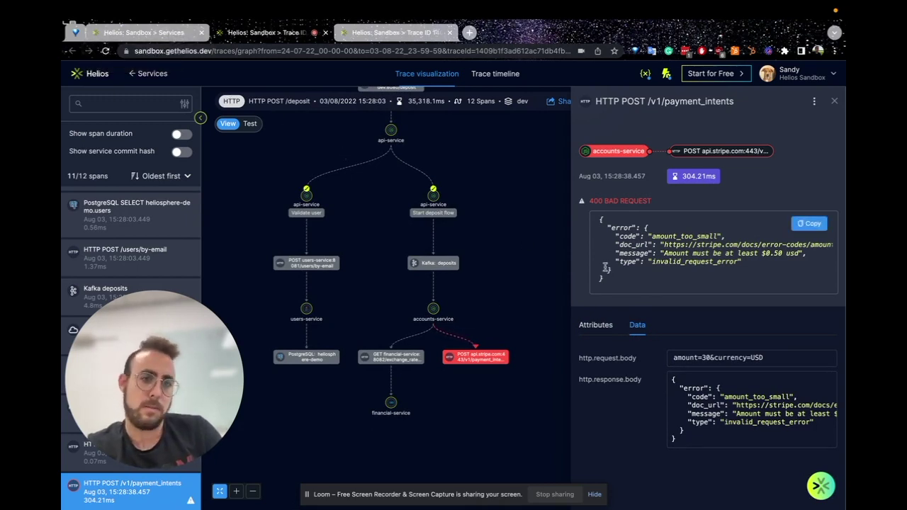
Return to the services page, open the visualization of the 17-span POST /deposit trace and show its request body.
{"action": "left_click", "coordinate": [161, 36]}
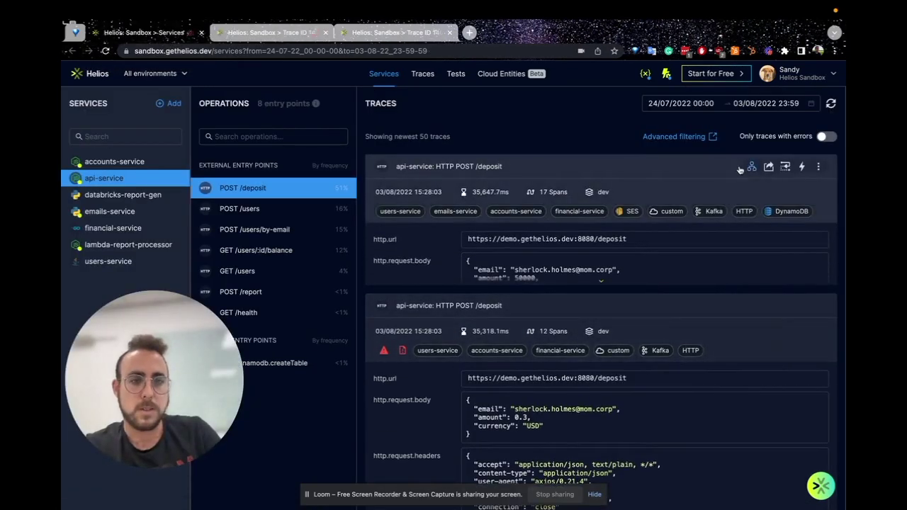
{"action": "left_click", "coordinate": [752, 167]}
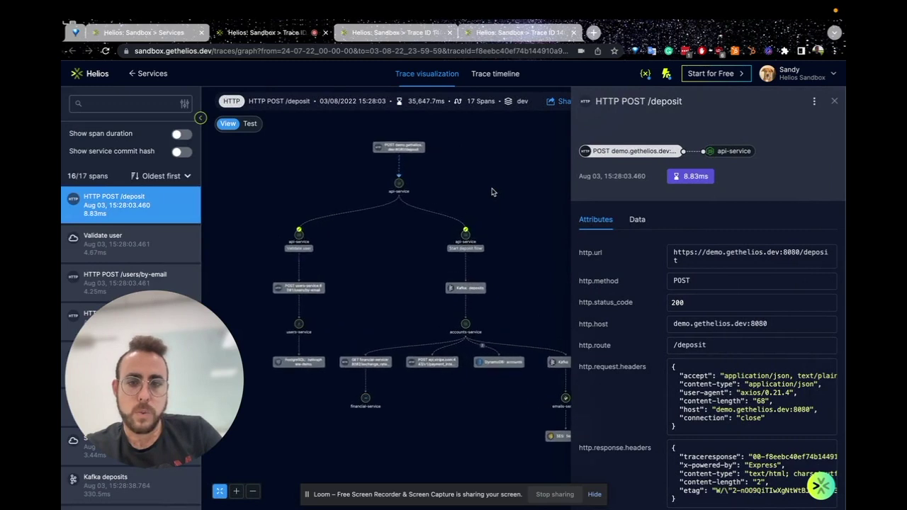
{"action": "scroll", "coordinate": [405, 293], "scroll_direction": "up", "scroll_amount": 3}
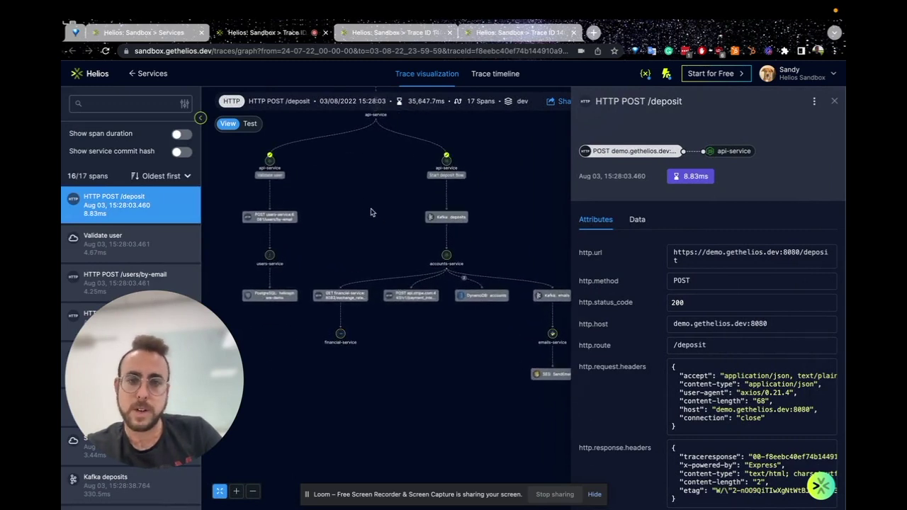
{"action": "scroll", "coordinate": [367, 204], "scroll_direction": "up", "scroll_amount": 3}
{"action": "left_click", "coordinate": [637, 220]}
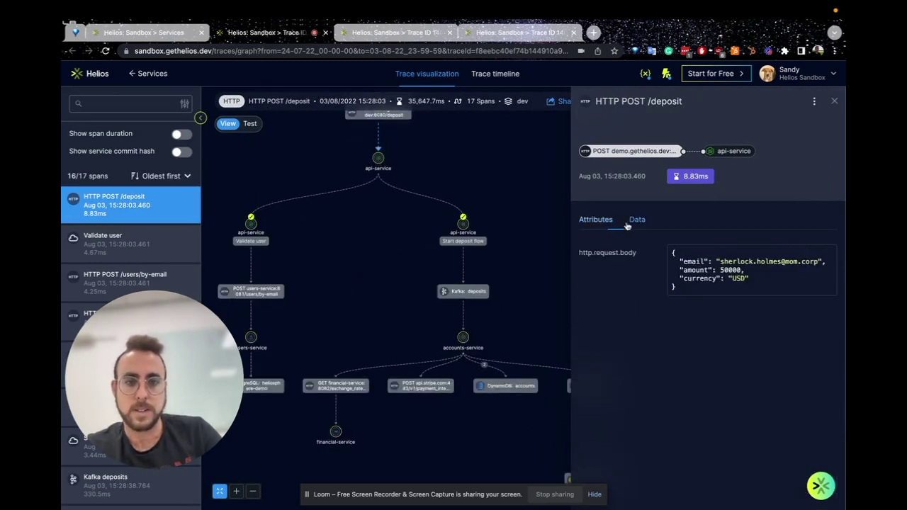
Inspect the attributes and the request and response data of the Stripe /v1/payment_intents call in the 17-span trace.
{"action": "left_click_drag", "start_coordinate": [437, 310], "coordinate": [425, 267]}
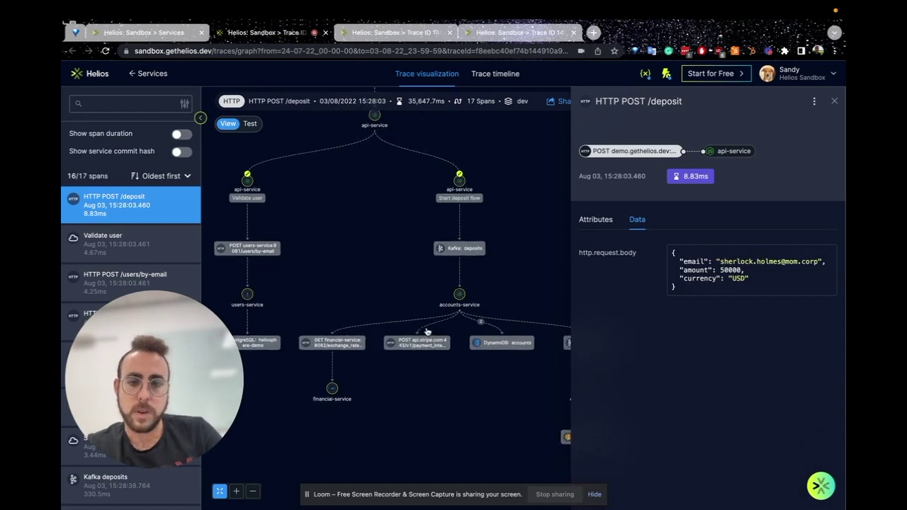
{"action": "left_click", "coordinate": [424, 338]}
{"action": "scroll", "coordinate": [673, 314], "scroll_direction": "down", "scroll_amount": 5}
{"action": "scroll", "coordinate": [673, 314], "scroll_direction": "up", "scroll_amount": 10}
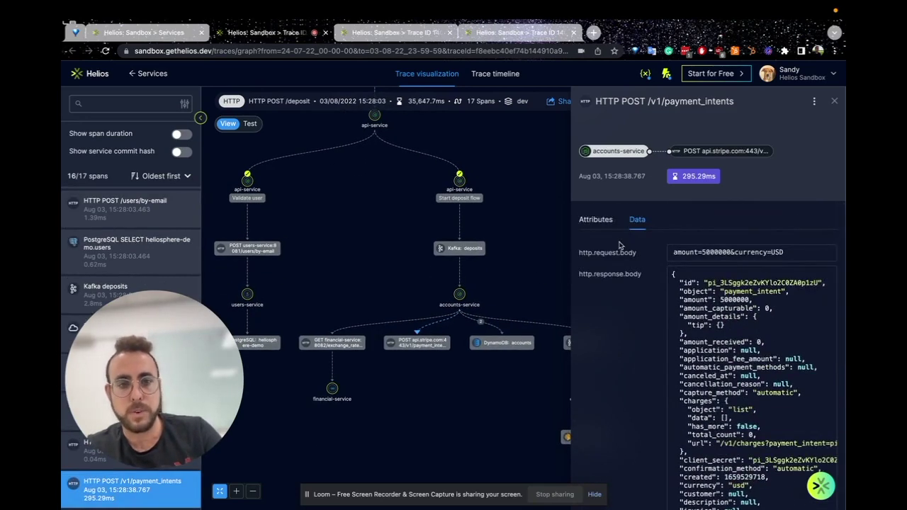
{"action": "left_click", "coordinate": [599, 224]}
{"action": "left_click", "coordinate": [634, 220]}
Inspect the query data of the DynamoDB accounts getItem call and the attributes of the SES SendEmail span.
{"action": "left_click_drag", "start_coordinate": [516, 289], "coordinate": [418, 231]}
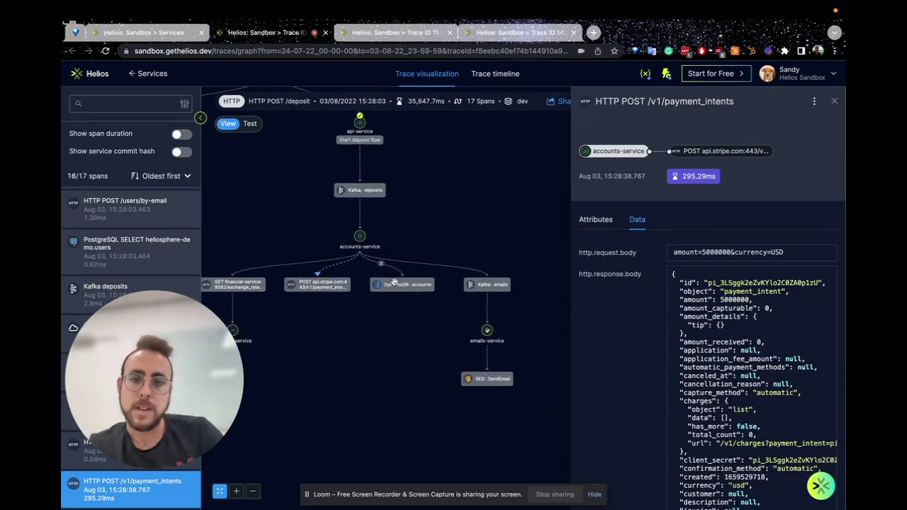
{"action": "left_click", "coordinate": [394, 278]}
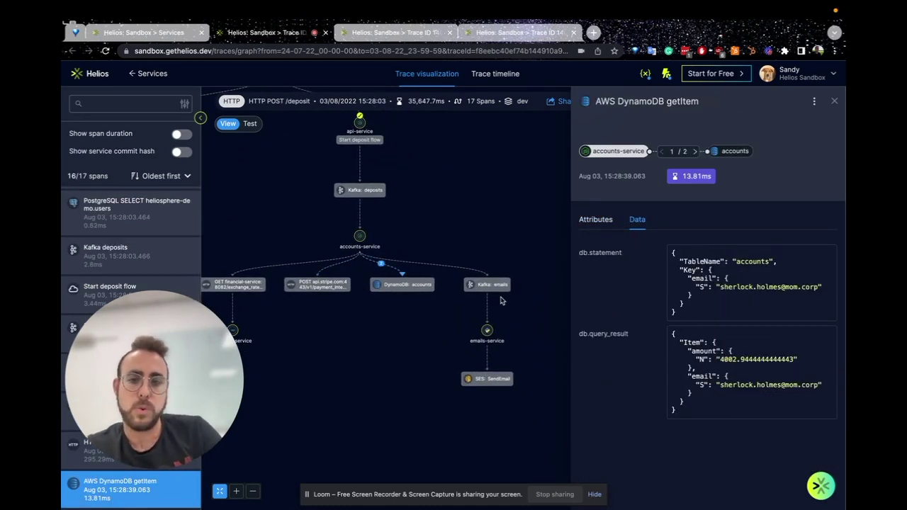
{"action": "left_click", "coordinate": [486, 358]}
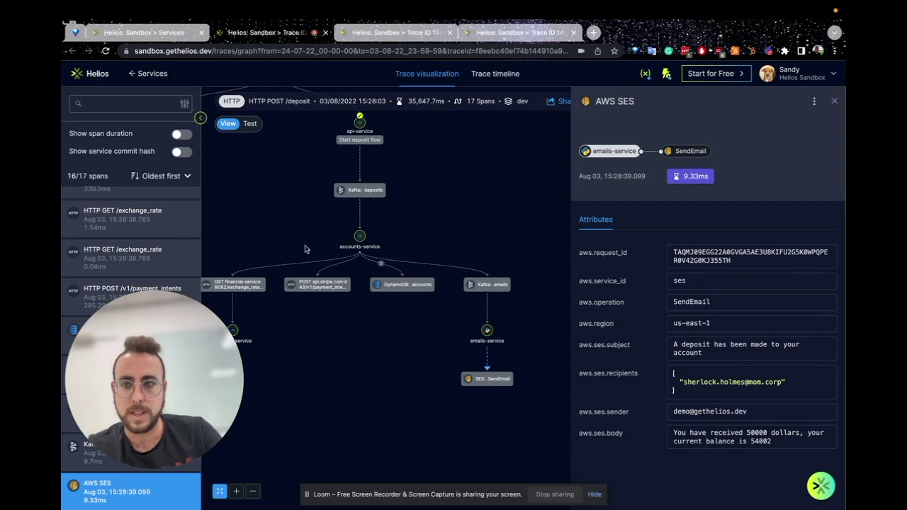
Look through the trace's span list and inspect the attributes of the second HTTP GET /exchange_rate span.
{"action": "left_click_drag", "start_coordinate": [165, 358], "coordinate": [640, 327]}
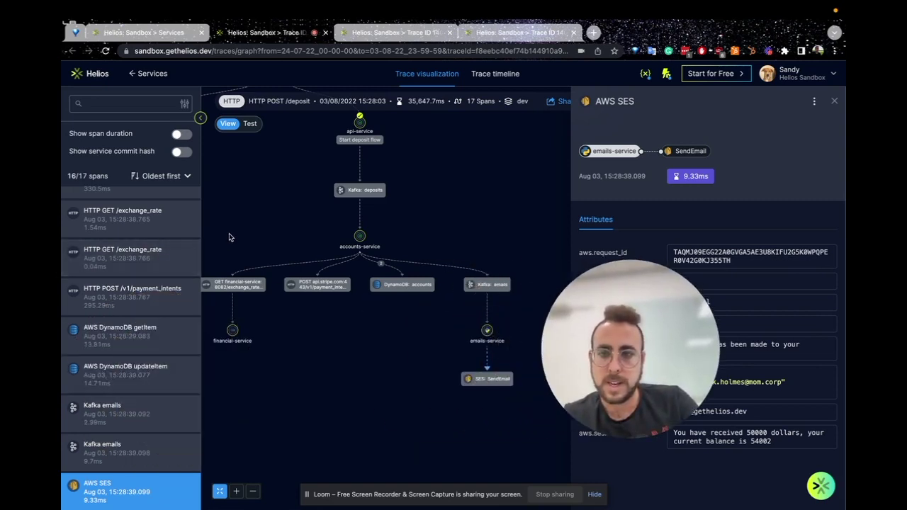
{"action": "scroll", "coordinate": [160, 271], "scroll_direction": "up", "scroll_amount": 1}
{"action": "scroll", "coordinate": [160, 271], "scroll_direction": "up", "scroll_amount": 5}
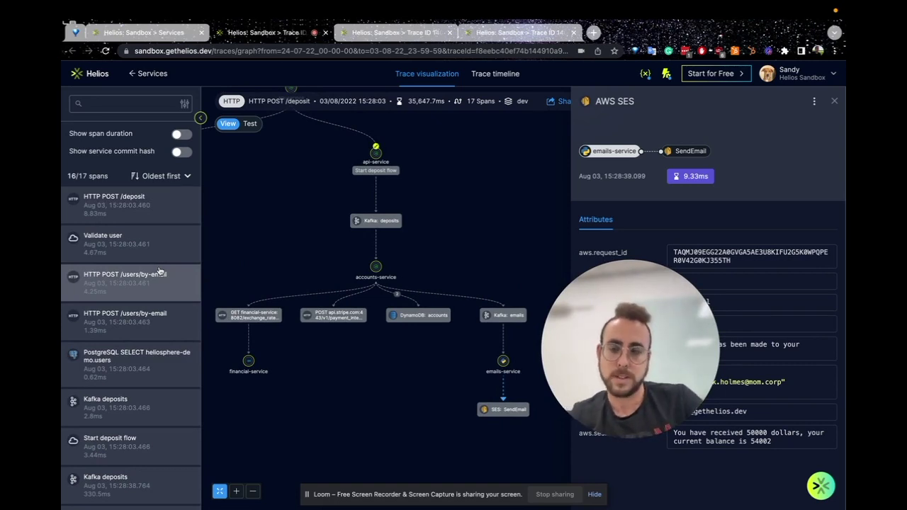
{"action": "scroll", "coordinate": [122, 347], "scroll_direction": "down", "scroll_amount": 2}
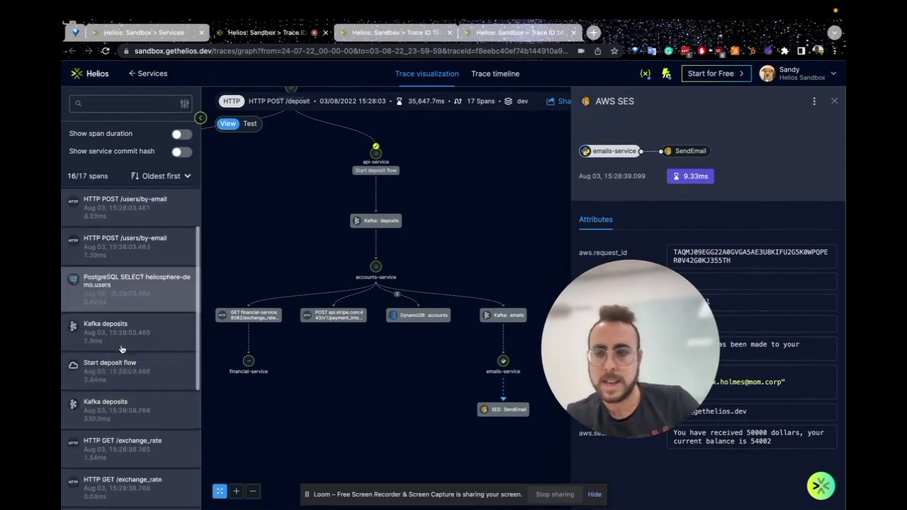
{"action": "scroll", "coordinate": [122, 349], "scroll_direction": "down", "scroll_amount": 6}
{"action": "left_click", "coordinate": [121, 323]}
{"action": "left_click", "coordinate": [134, 252]}
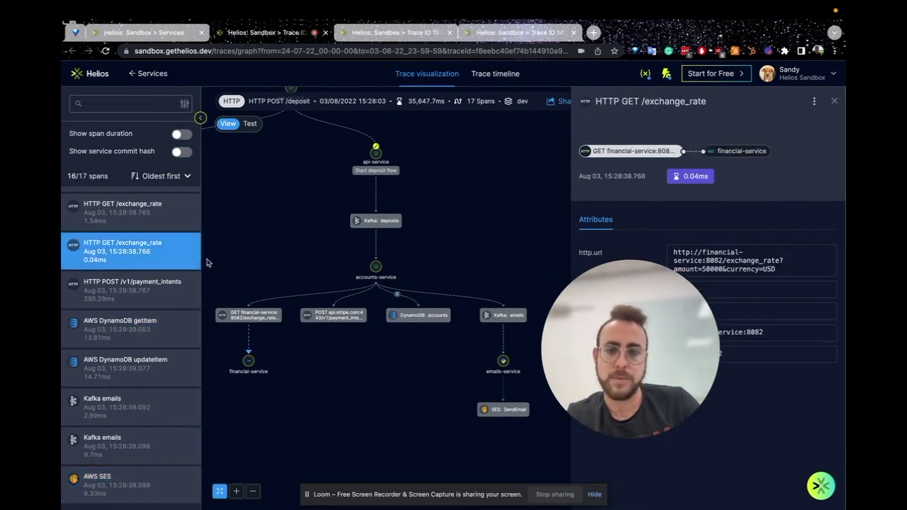
{"action": "scroll", "coordinate": [142, 284], "scroll_direction": "up", "scroll_amount": 8}
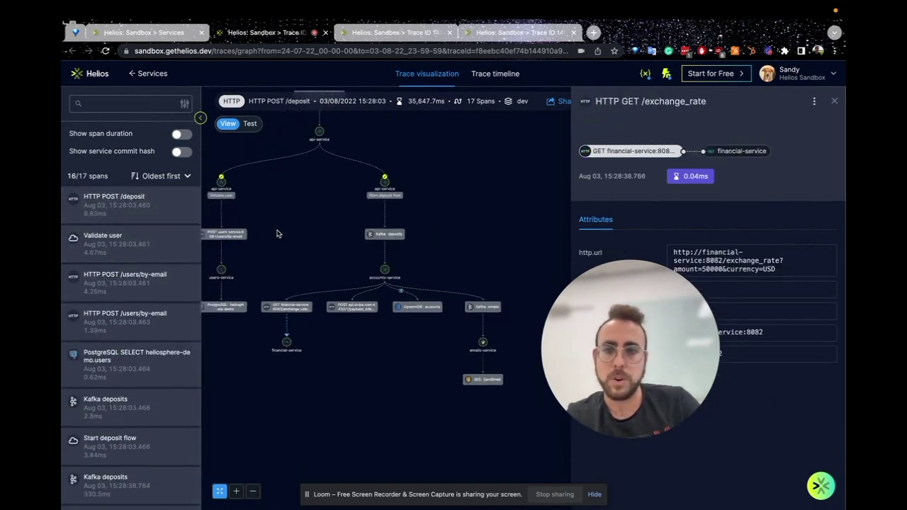
{"action": "left_click", "coordinate": [124, 105]}
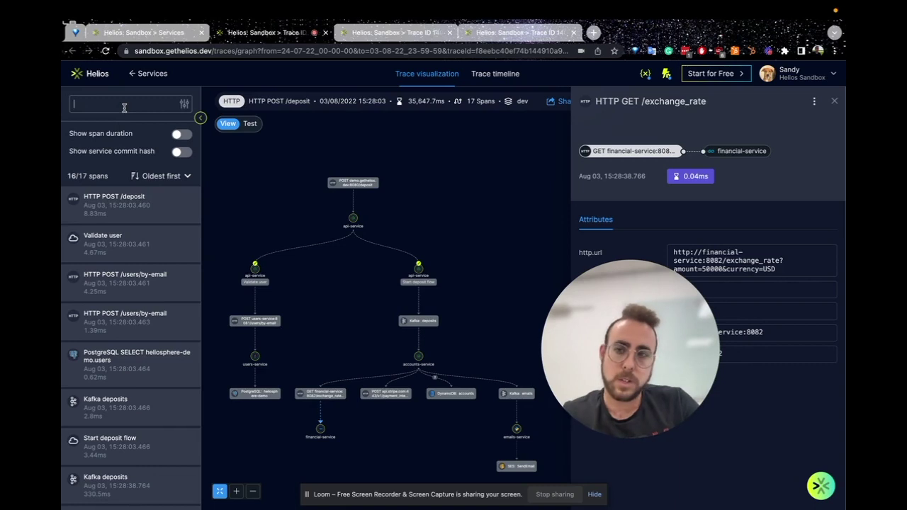
{"action": "type", "text": "לשכלש"}
{"action": "key", "text": "ctrl+a"}
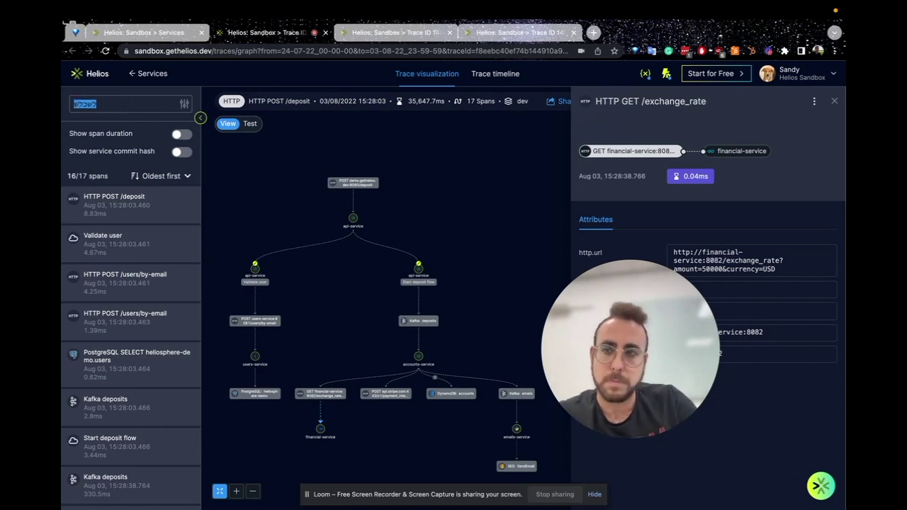
{"action": "type", "text": "kakfa"}
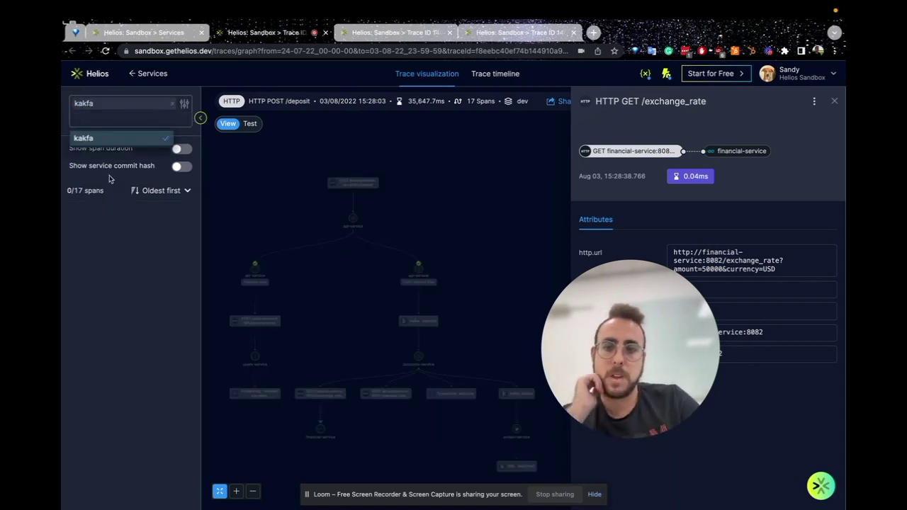
{"action": "left_click", "coordinate": [248, 234]}
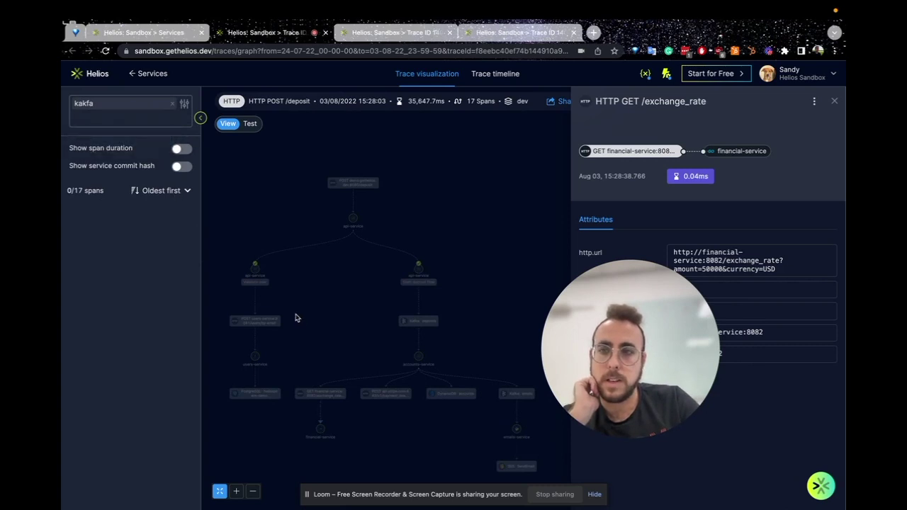
{"action": "left_click", "coordinate": [131, 110]}
{"action": "key", "text": "ctrl+a"}
{"action": "key", "text": "BackSpace"}
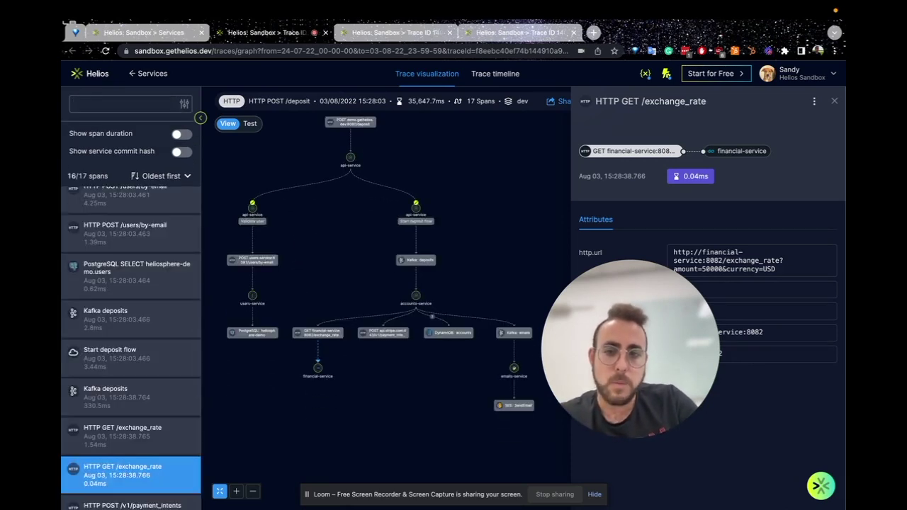
Filter the trace's spans by "deposit", inspect the attributes of both Kafka deposits spans, and clear the filter.
{"action": "type", "text": "deposit"}
{"action": "key", "text": "Return"}
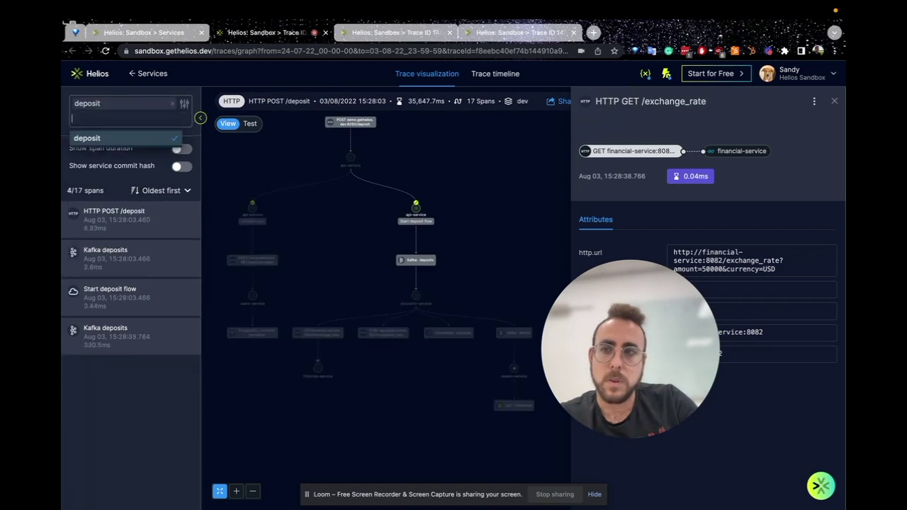
{"action": "left_click", "coordinate": [142, 255]}
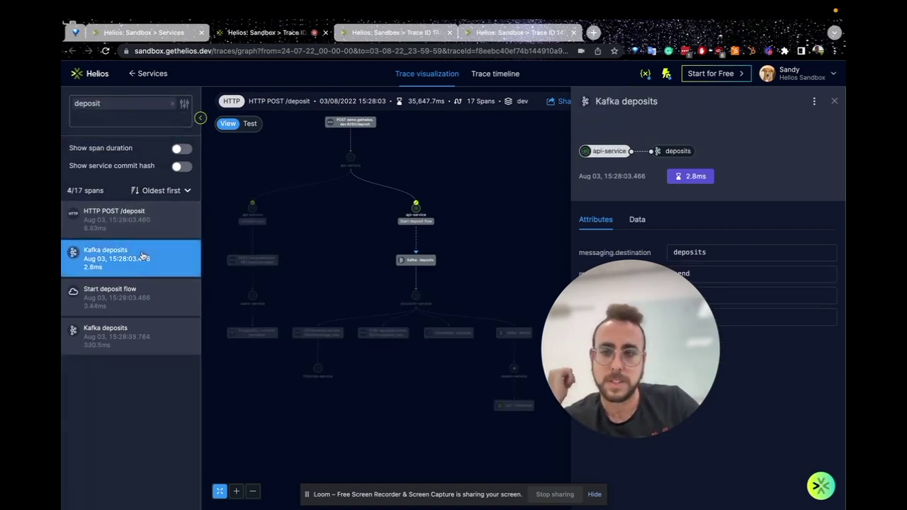
{"action": "left_click", "coordinate": [141, 328]}
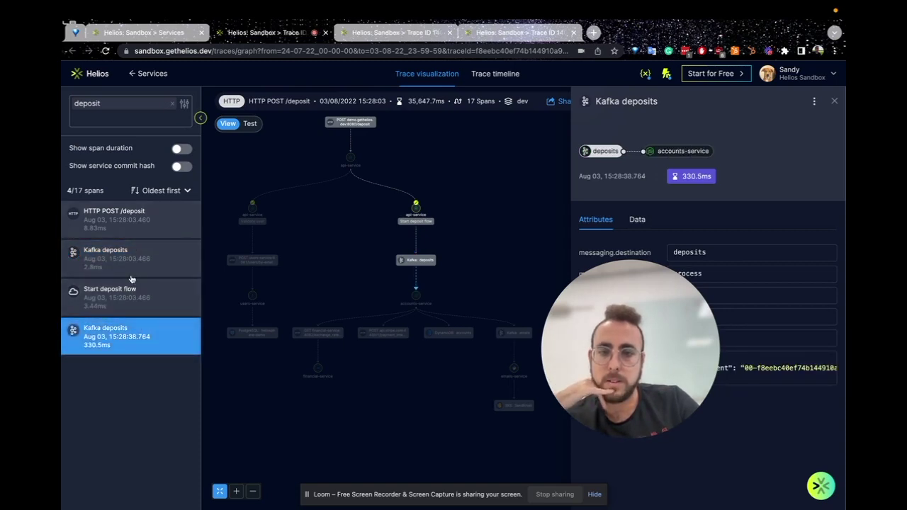
{"action": "left_click", "coordinate": [171, 105]}
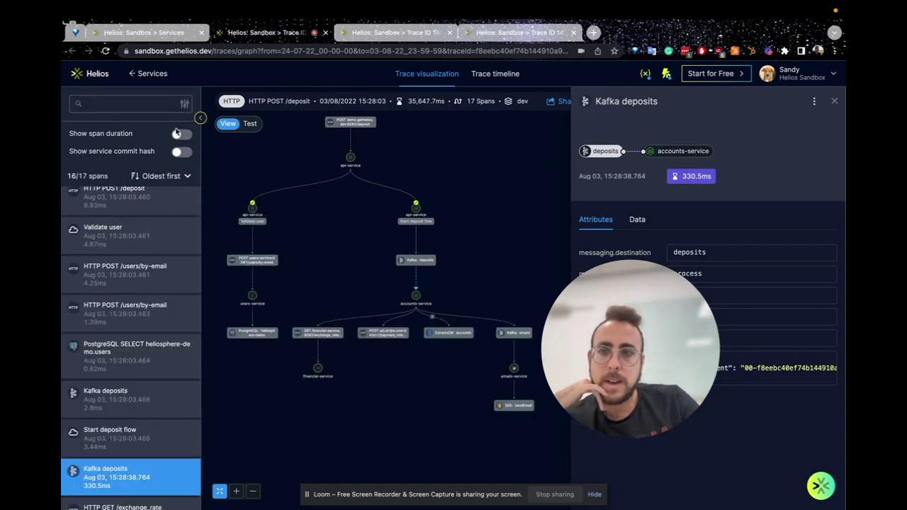
Display the span durations and the service commit hashes in turn on the trace graph, hiding each after viewing.
{"action": "left_click", "coordinate": [179, 135]}
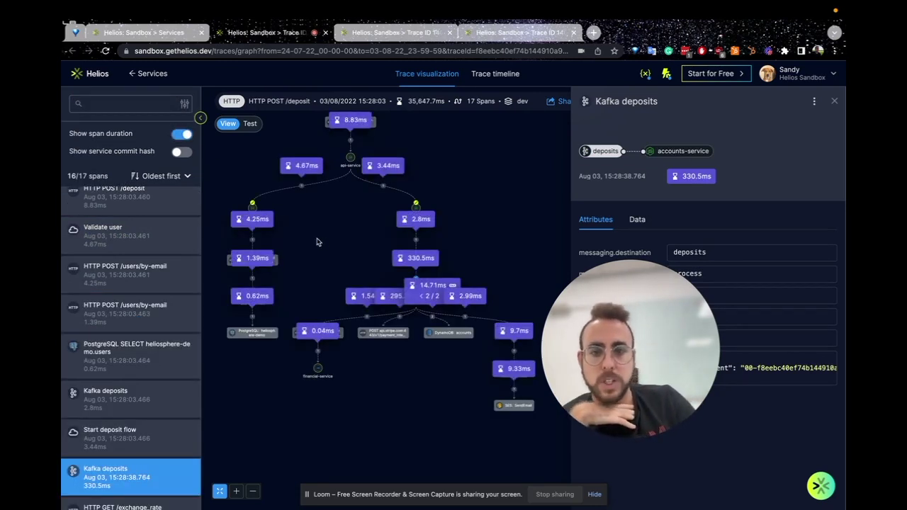
{"action": "left_click", "coordinate": [182, 134]}
{"action": "left_click", "coordinate": [182, 152]}
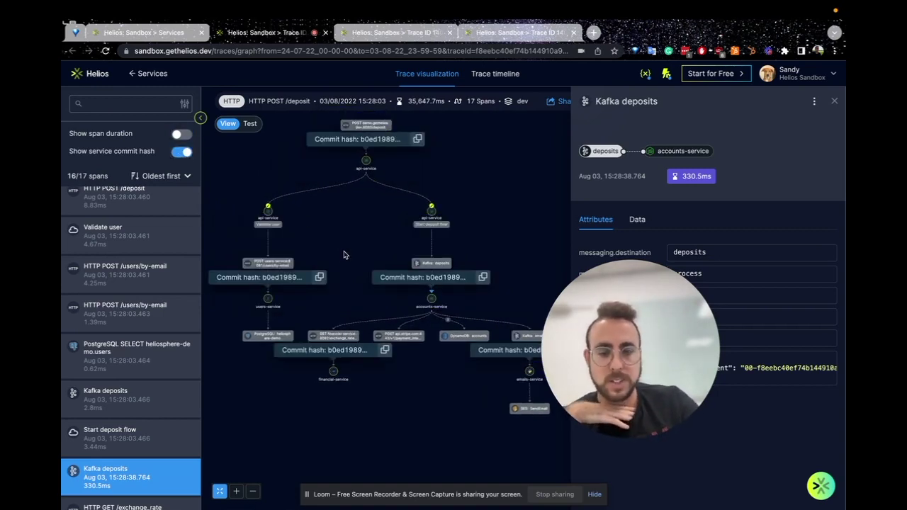
{"action": "scroll", "coordinate": [364, 239], "scroll_direction": "down", "scroll_amount": 2}
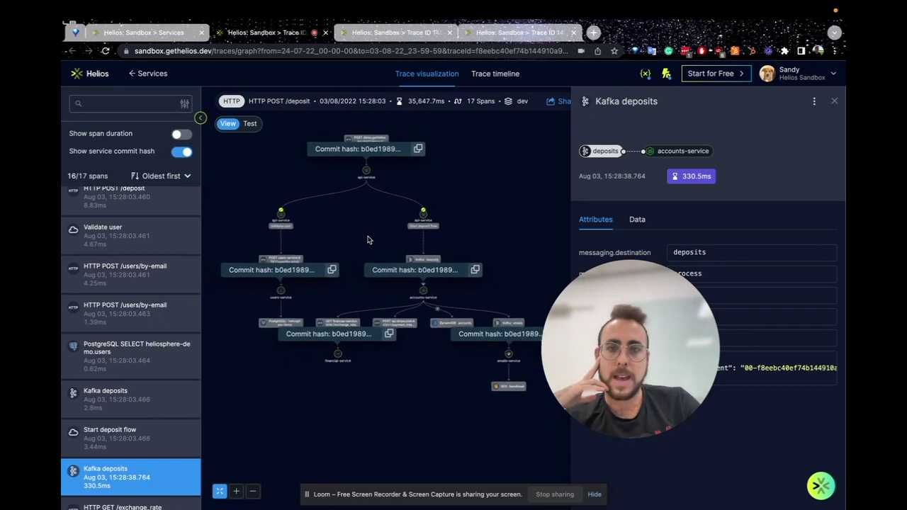
{"action": "left_click", "coordinate": [182, 152]}
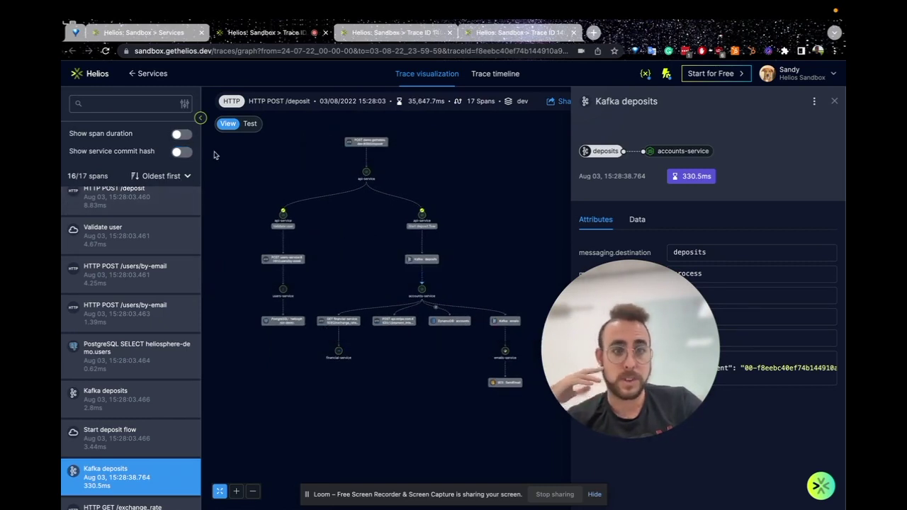